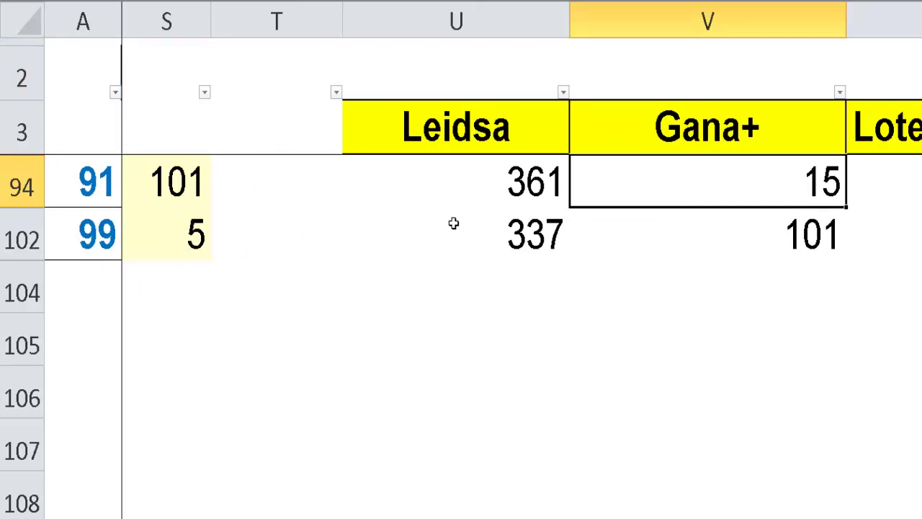
# Step: Compare the Leidsa values in column U for numbers 91 and 99
pyautogui.press('Left')
pyautogui.press('Right')
pyautogui.click(501, 192)
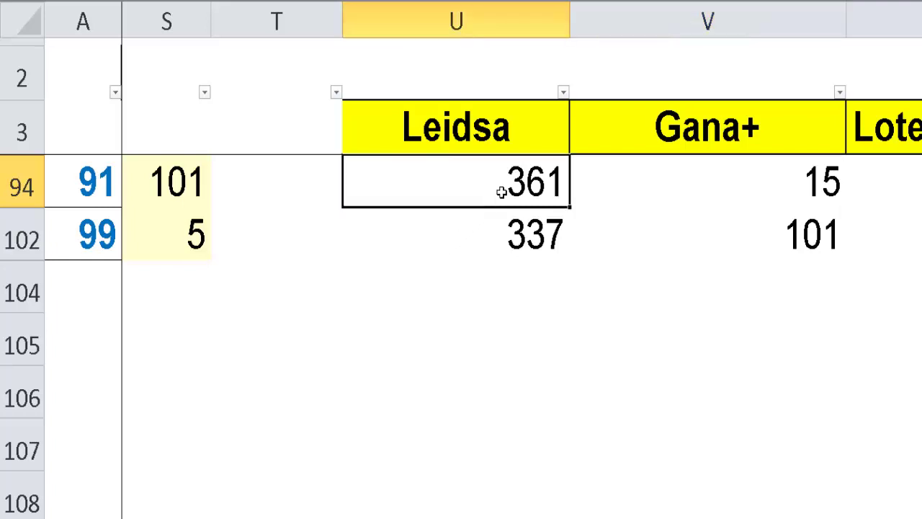
pyautogui.click(497, 242)
pyautogui.click(509, 200)
pyautogui.click(510, 241)
pyautogui.click(508, 197)
# Step: Filter the 365-day first-place summary to numbers with 0 in Gana+, and inspect their Gana+ values in column V
pyautogui.click(455, 129)
pyautogui.click(353, 85)
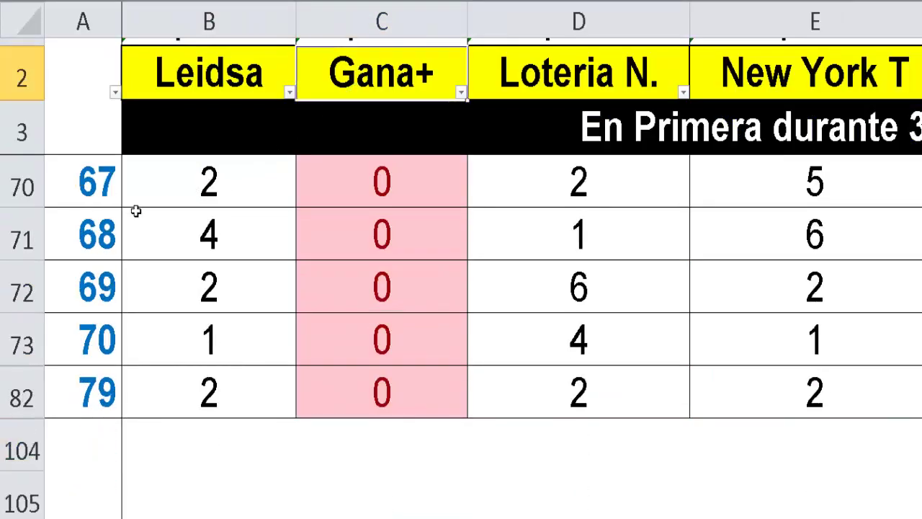
pyautogui.click(101, 192)
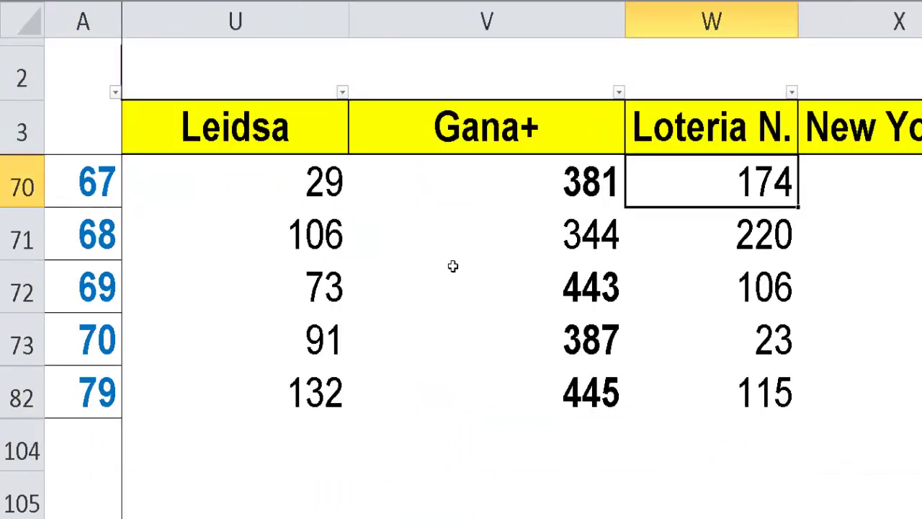
pyautogui.click(590, 185)
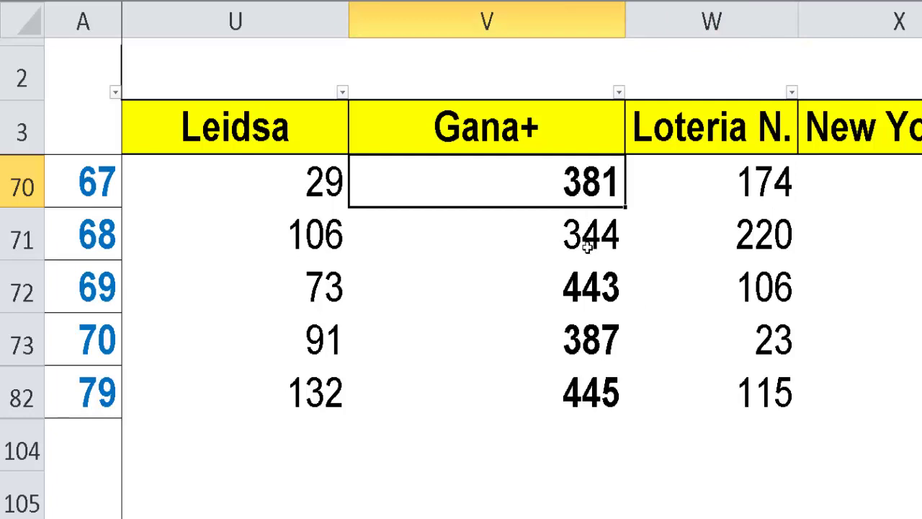
pyautogui.click(588, 283)
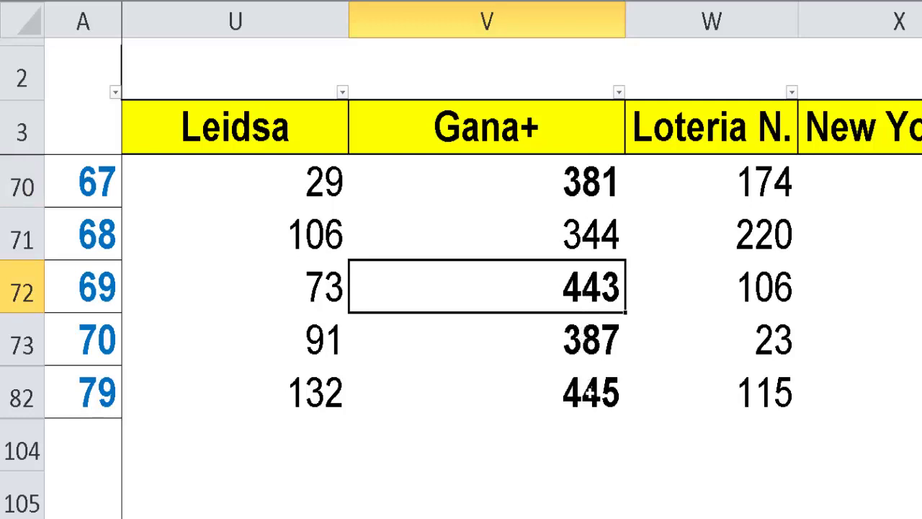
pyautogui.click(579, 232)
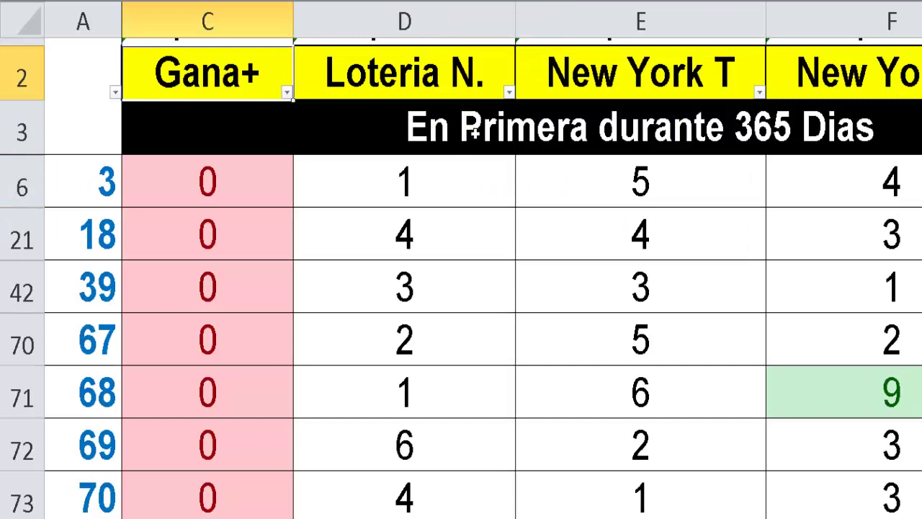
# Step: Filter the summary to numbers with 0 in Loteria N., and compare the column W values for numbers 8 and 27
pyautogui.click(391, 82)
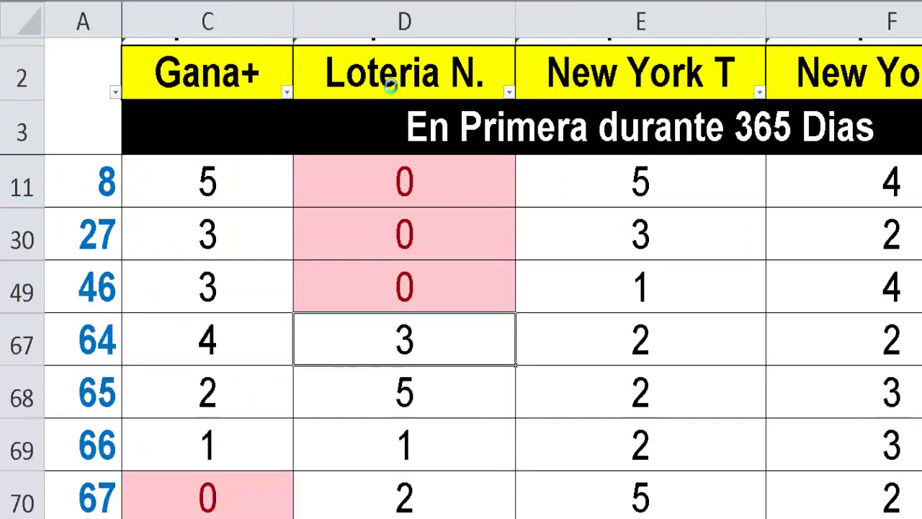
pyautogui.click(108, 185)
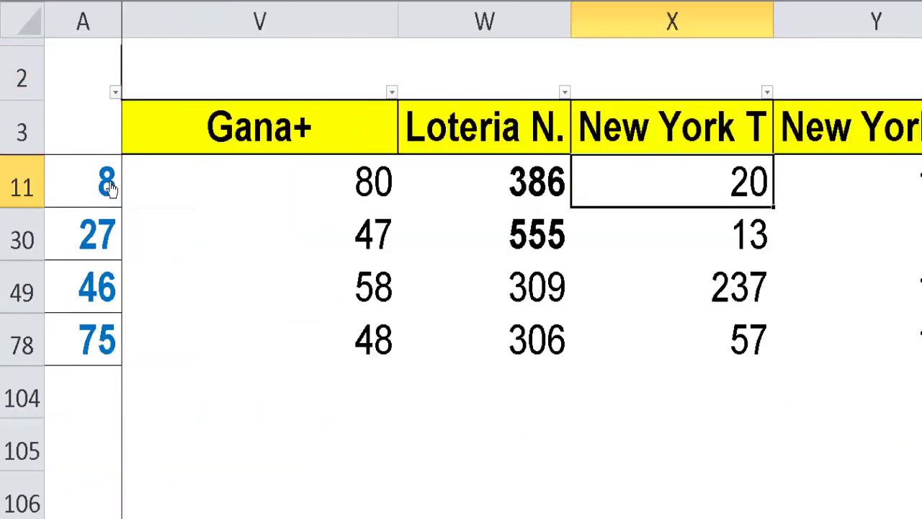
pyautogui.click(528, 234)
pyautogui.click(524, 195)
pyautogui.click(530, 229)
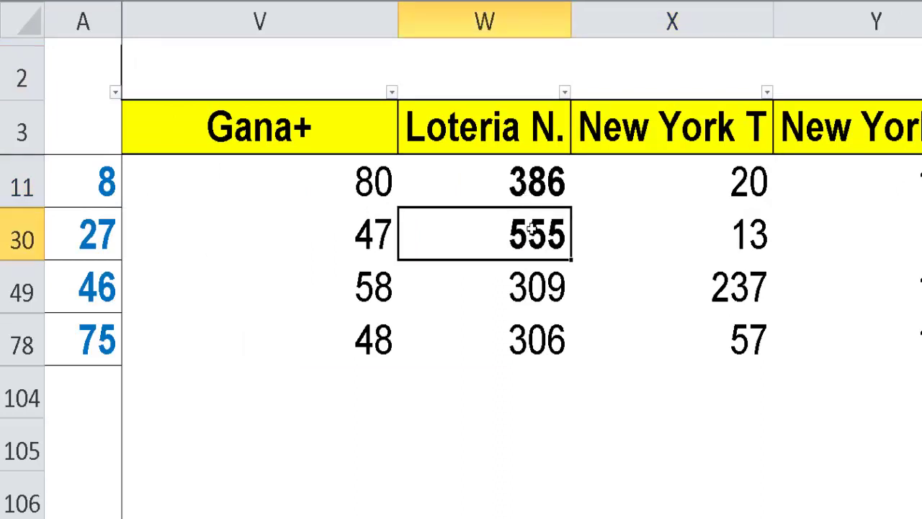
pyautogui.click(533, 184)
pyautogui.click(535, 246)
pyautogui.click(526, 196)
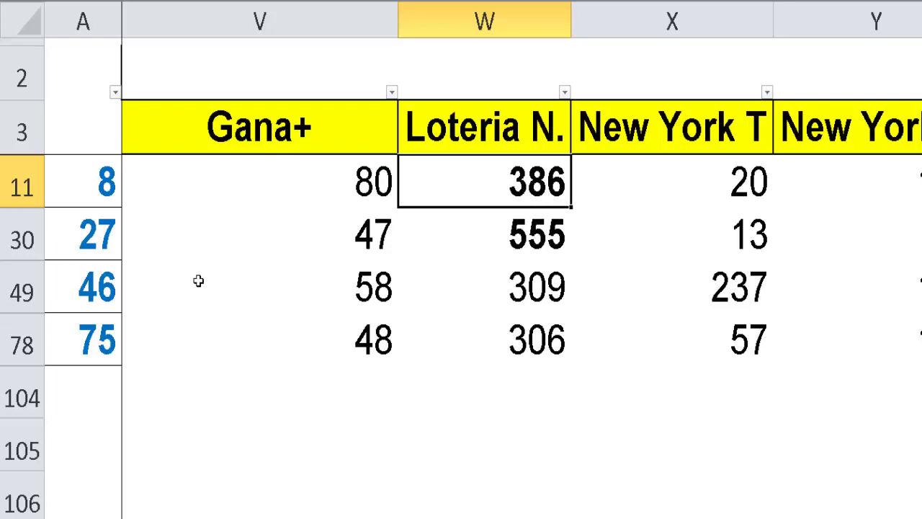
pyautogui.click(533, 242)
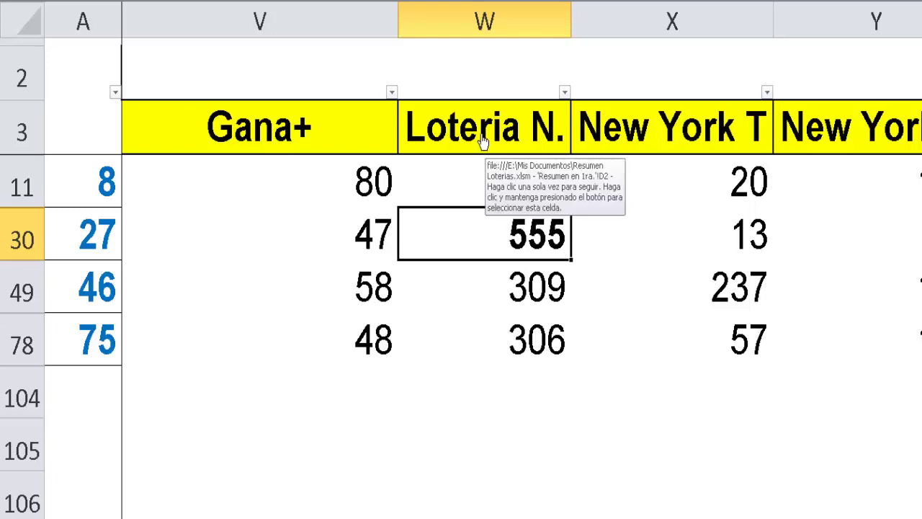
# Step: Return to the summary, filter it to numbers with 0 in New York T, and inspect column X for numbers 72 and 73
pyautogui.hotkey('ctrl', 'pagedown')
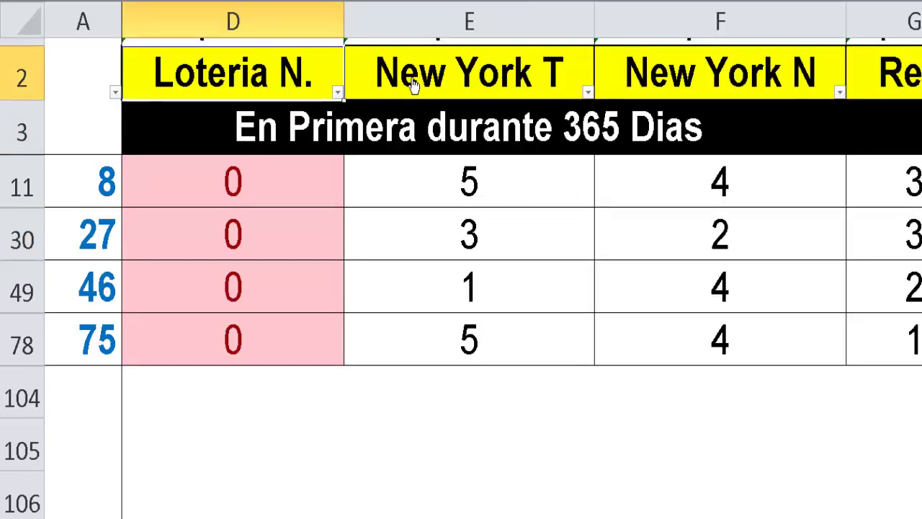
pyautogui.click(441, 83)
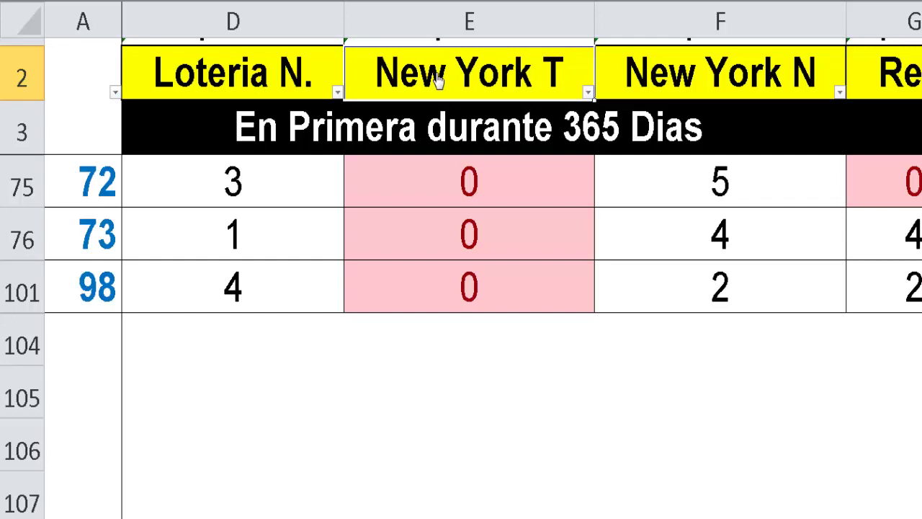
pyautogui.click(90, 186)
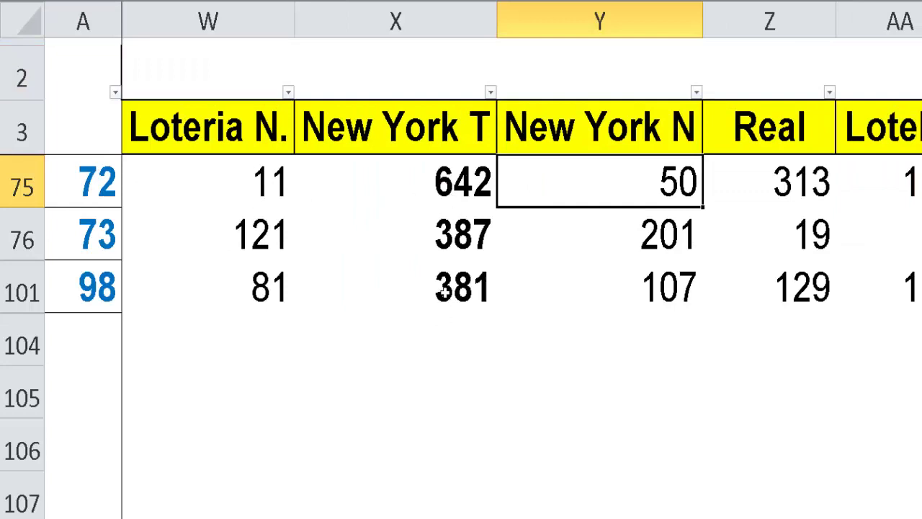
pyautogui.click(450, 193)
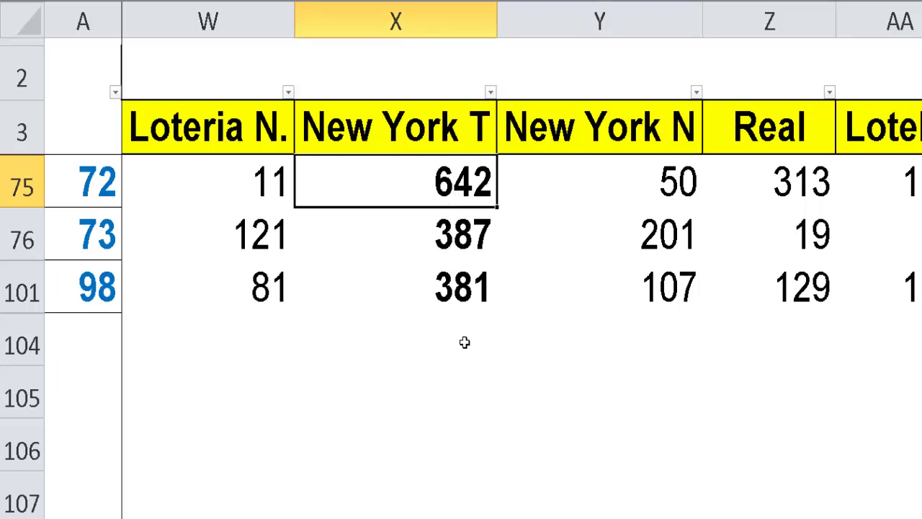
pyautogui.click(455, 244)
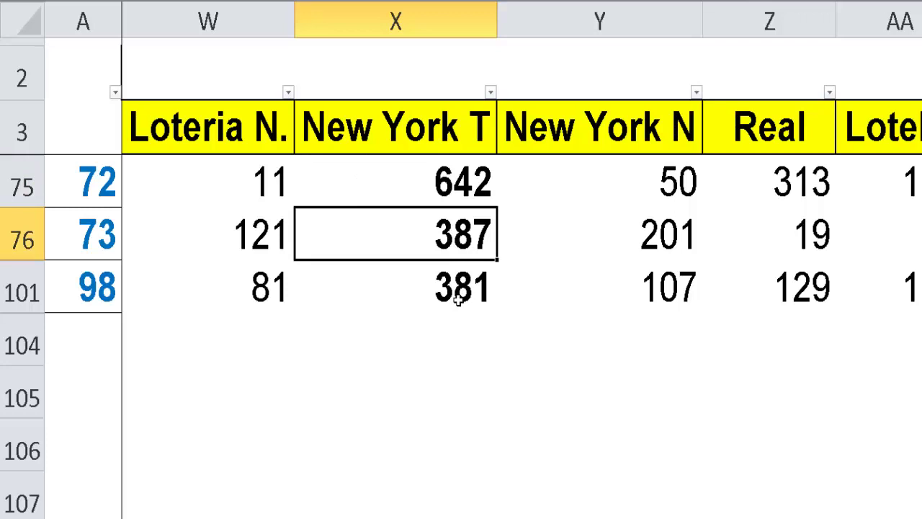
# Step: Filter the summary to numbers with 0 in New York N, and inspect the New York N value in column Y for number 89
pyautogui.click(576, 130)
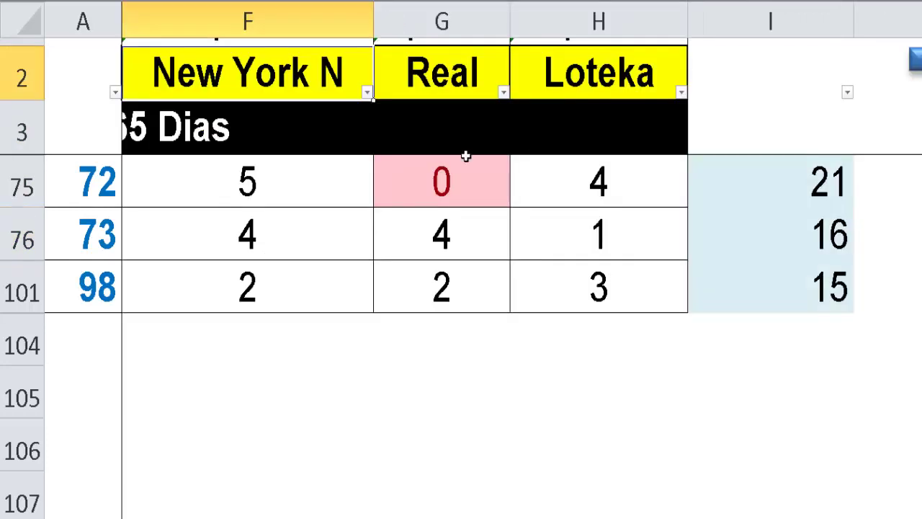
pyautogui.click(256, 84)
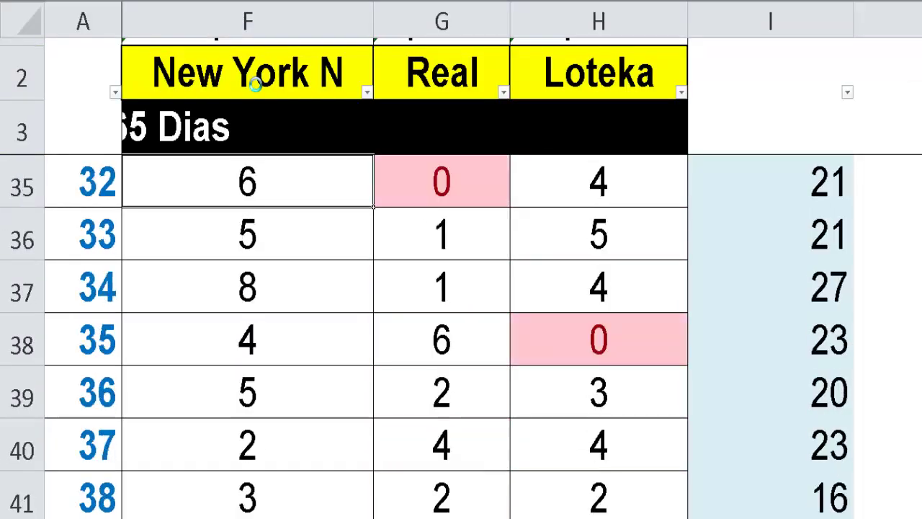
pyautogui.press('Down')
pyautogui.press('Down')
pyautogui.press('Down')
pyautogui.press('Down')
pyautogui.press('Down')
pyautogui.press('Down')
pyautogui.press('Down')
pyautogui.press('Down')
pyautogui.press('Down')
pyautogui.press('Down')
pyautogui.press('Down')
pyautogui.press('Down')
pyautogui.press('Down')
pyautogui.press('Down')
pyautogui.press('Down')
pyautogui.press('Down')
pyautogui.press('Down')
pyautogui.press('Down')
pyautogui.press('Down')
pyautogui.press('Down')
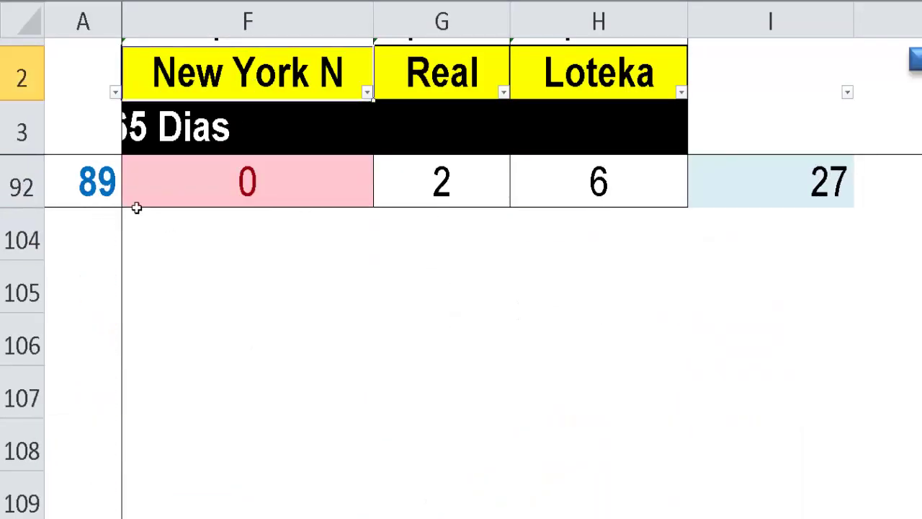
pyautogui.click(104, 185)
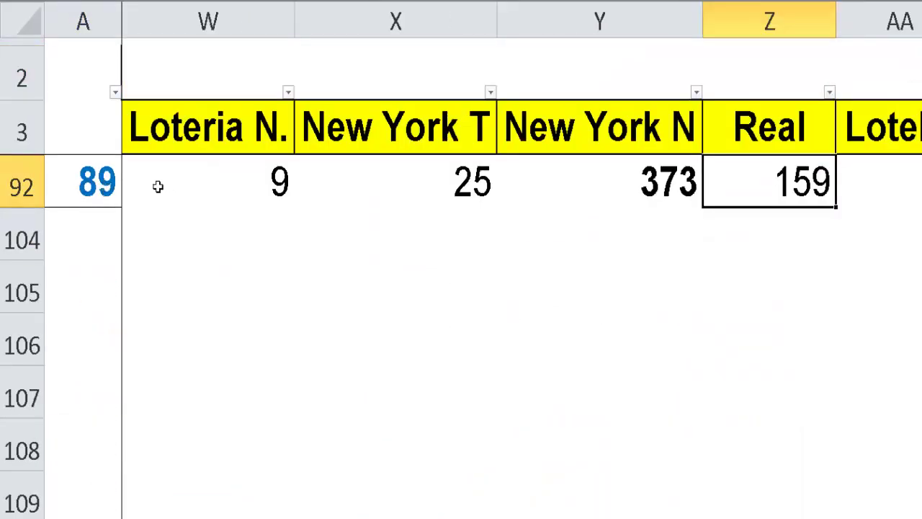
pyautogui.click(582, 204)
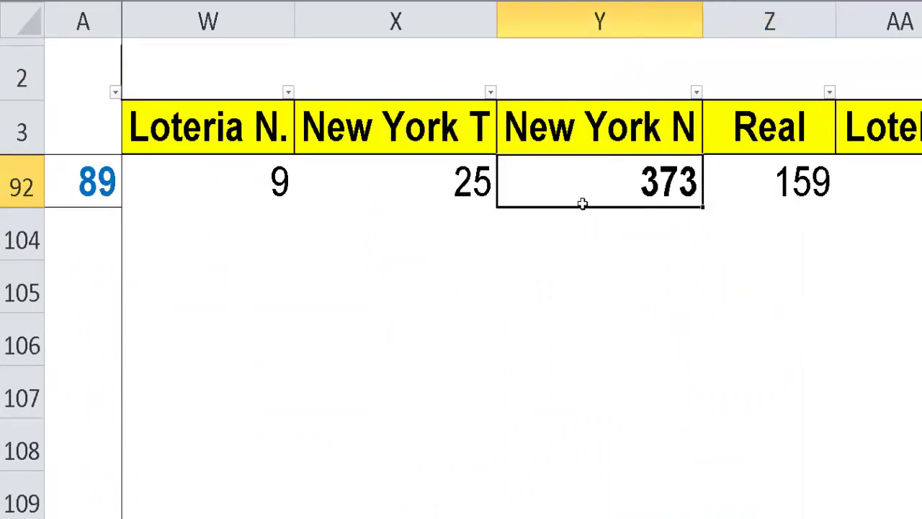
# Step: Filter the summary to numbers with 0 in Real, and inspect the Real value in column Z for number 92
pyautogui.click(764, 137)
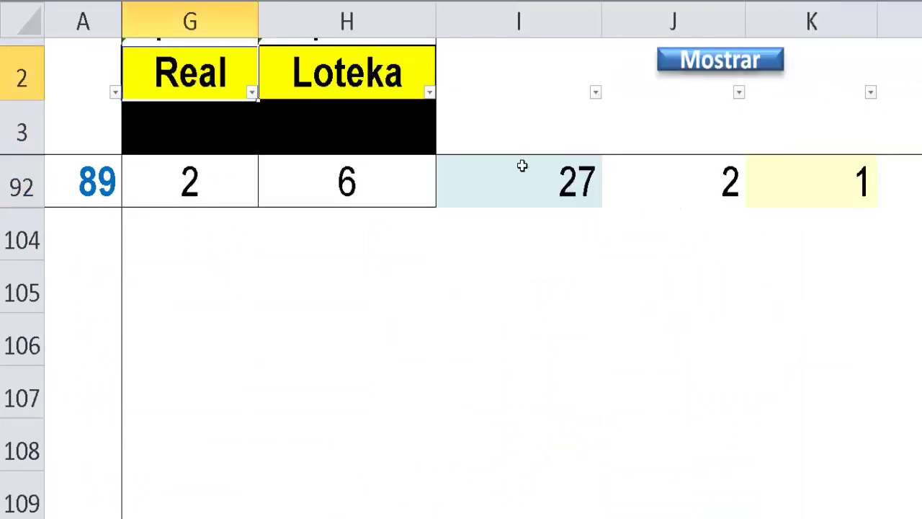
pyautogui.click(189, 72)
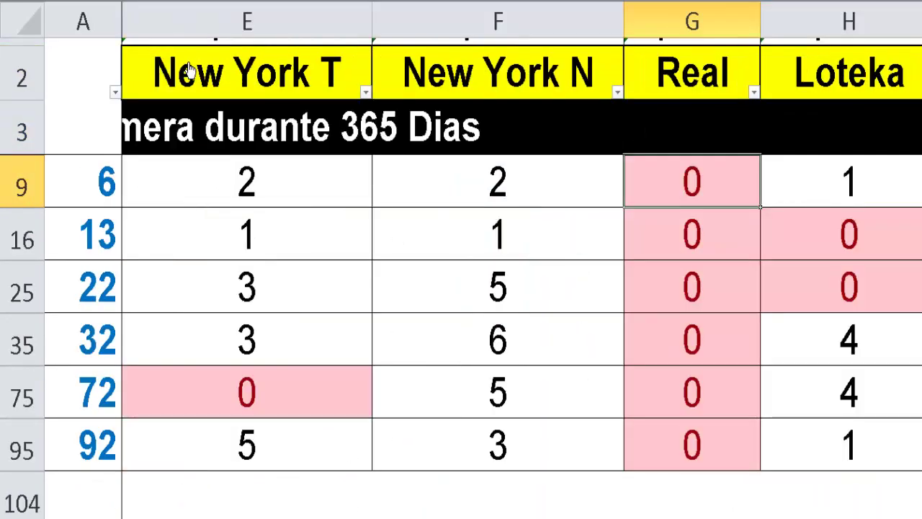
pyautogui.click(107, 181)
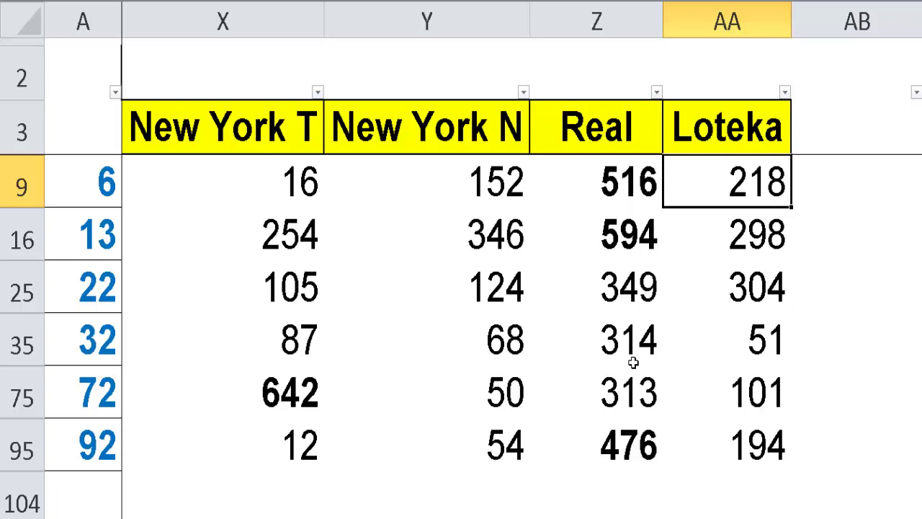
pyautogui.click(638, 454)
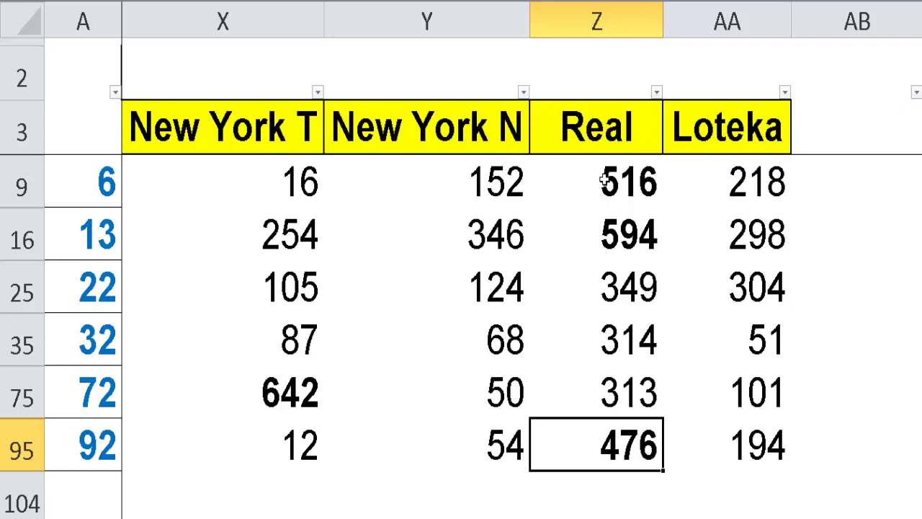
# Step: Filter the summary to numbers with 0 in Loteka, and go to the matching Loteka values in column AA
pyautogui.click(598, 140)
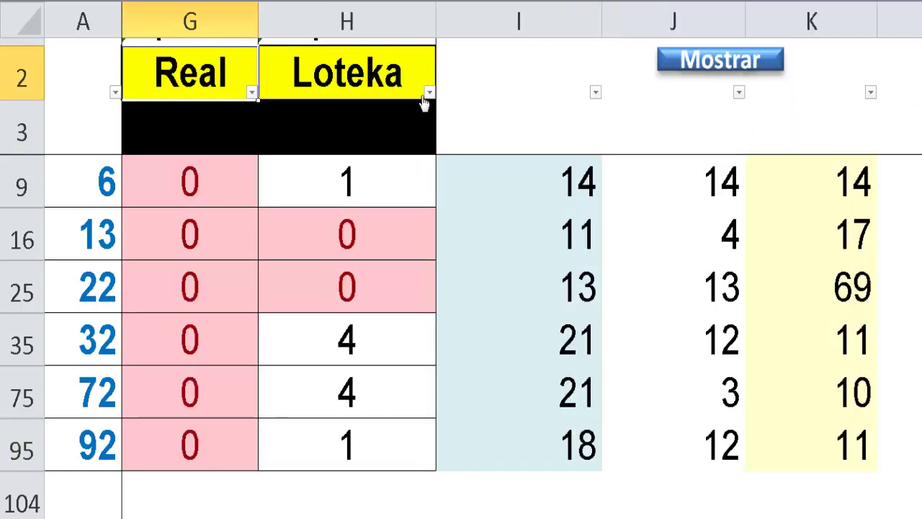
pyautogui.click(373, 91)
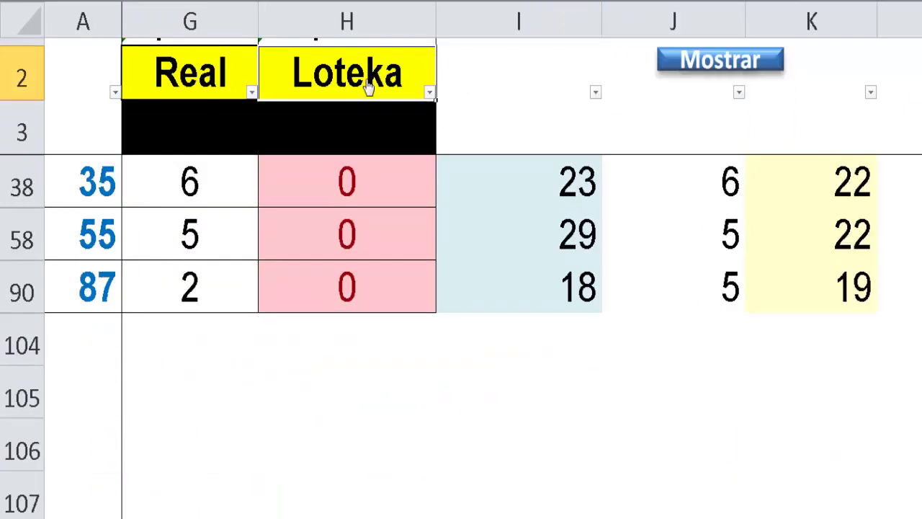
pyautogui.click(368, 86)
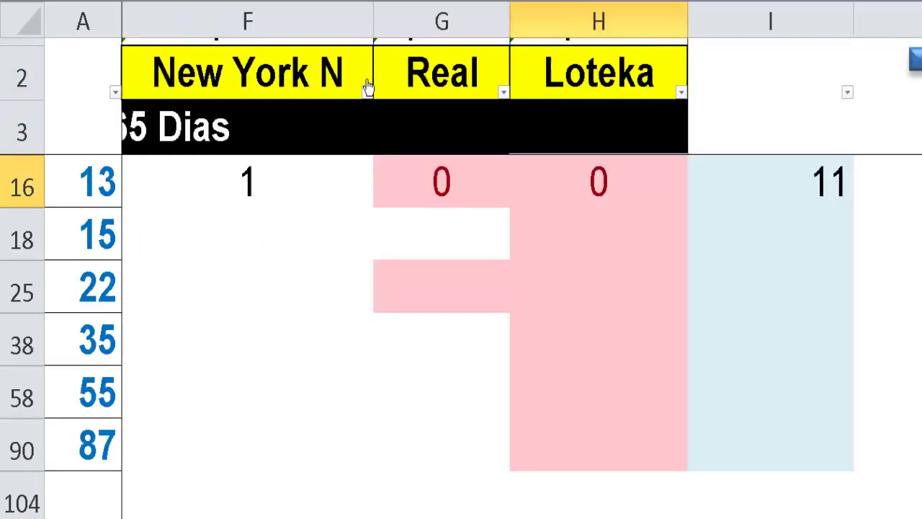
pyautogui.click(101, 189)
pyautogui.click(101, 189)
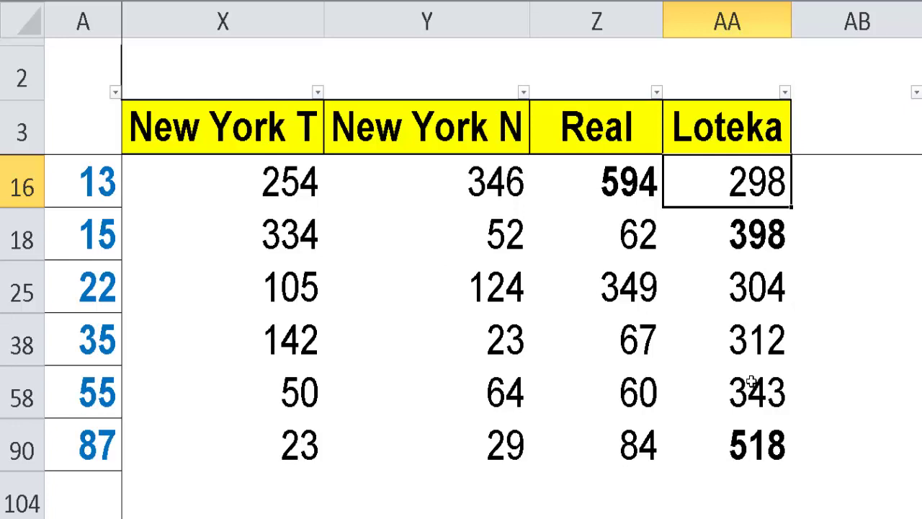
# Step: Compare the Loteka values for numbers 15, 87, 35 and 22, and check the Real value for number 22
pyautogui.click(765, 238)
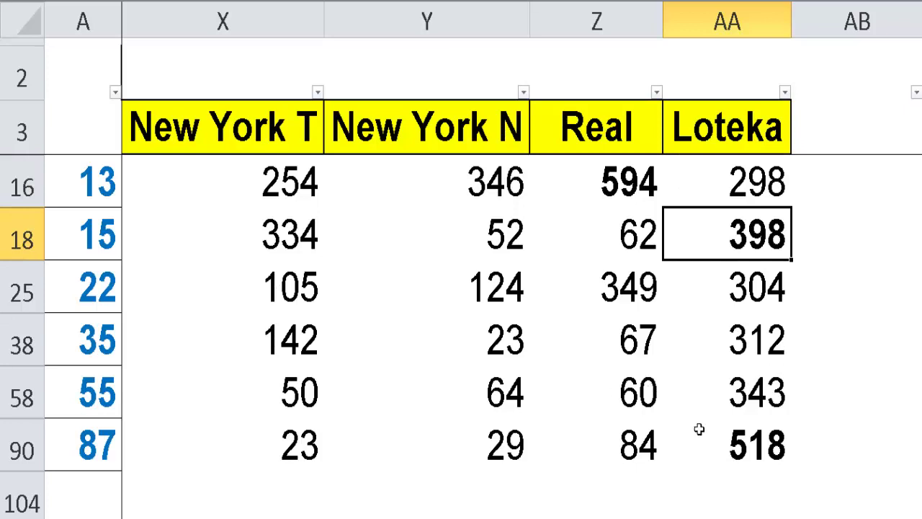
pyautogui.click(787, 448)
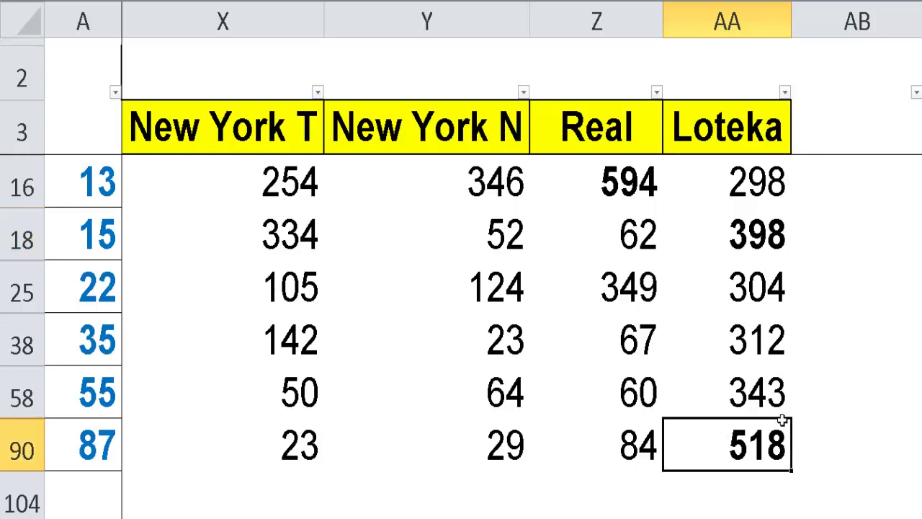
pyautogui.click(764, 352)
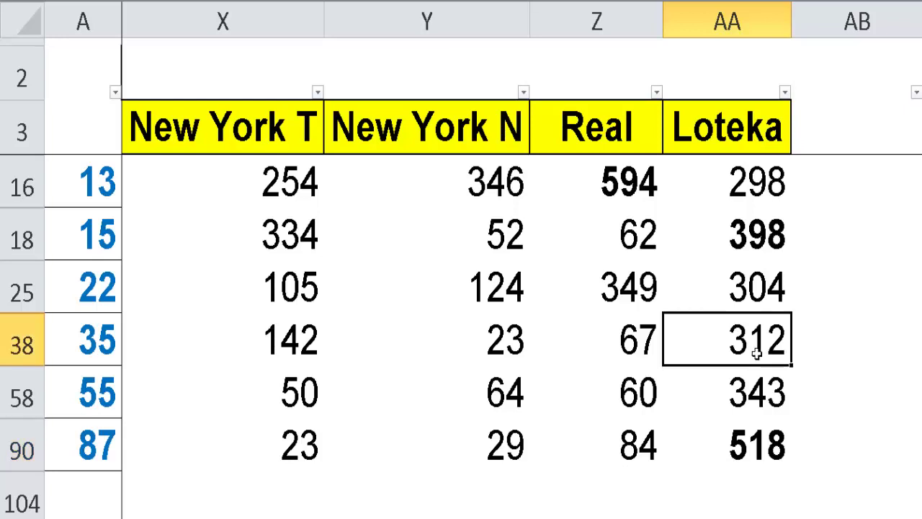
pyautogui.click(761, 230)
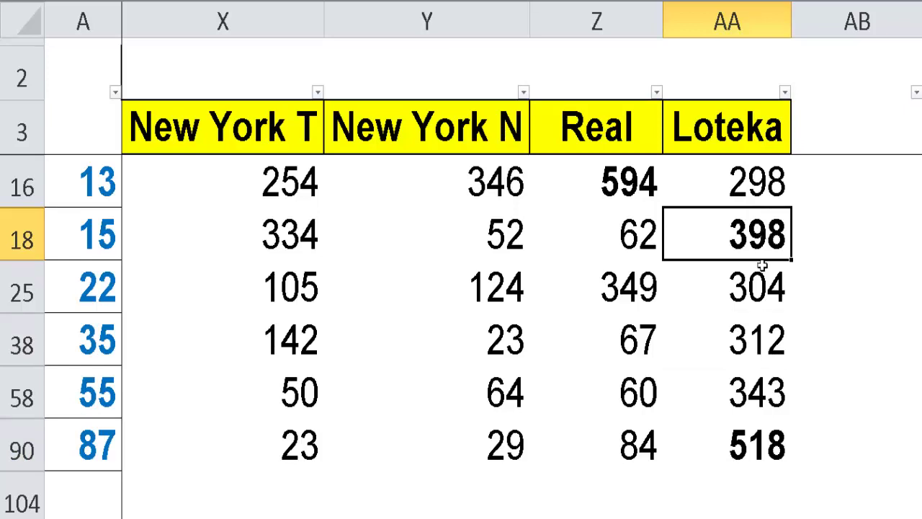
pyautogui.click(761, 299)
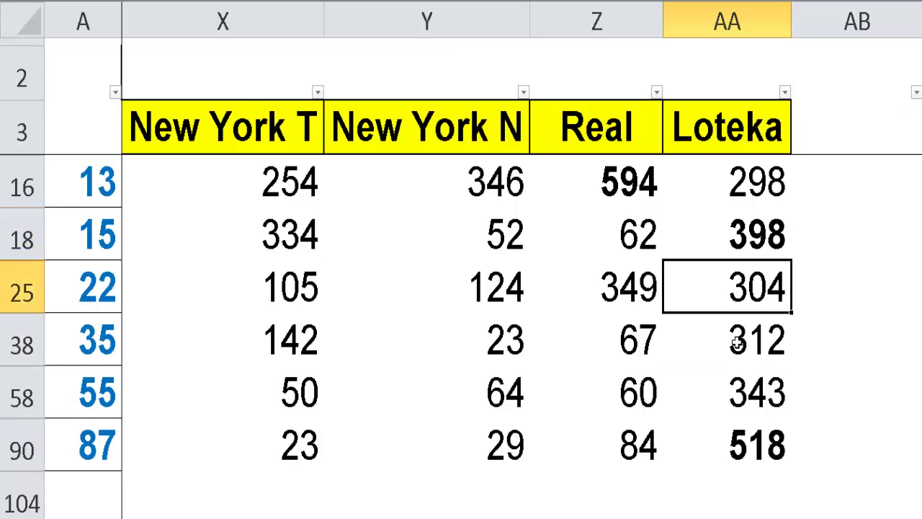
pyautogui.click(640, 298)
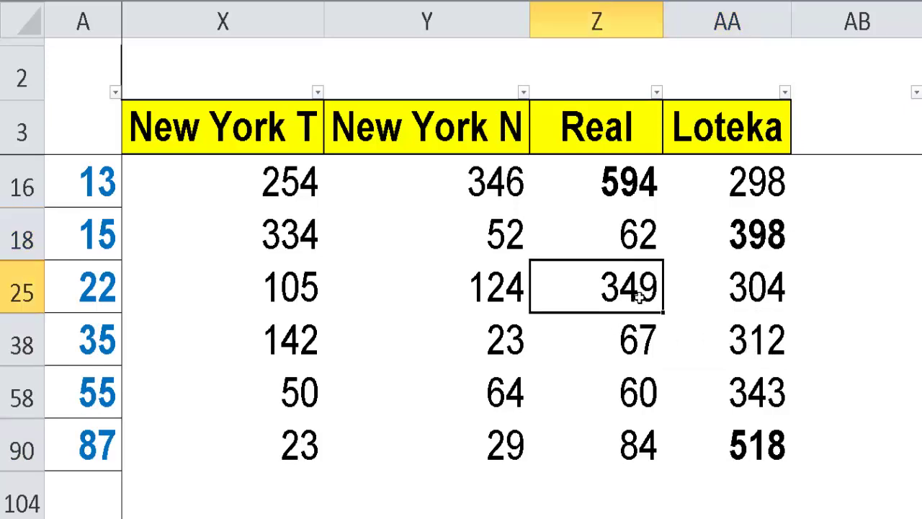
# Step: Inspect the Loteka values in column AA for numbers 22, 35, 55, 13, 15 and 87
pyautogui.click(732, 296)
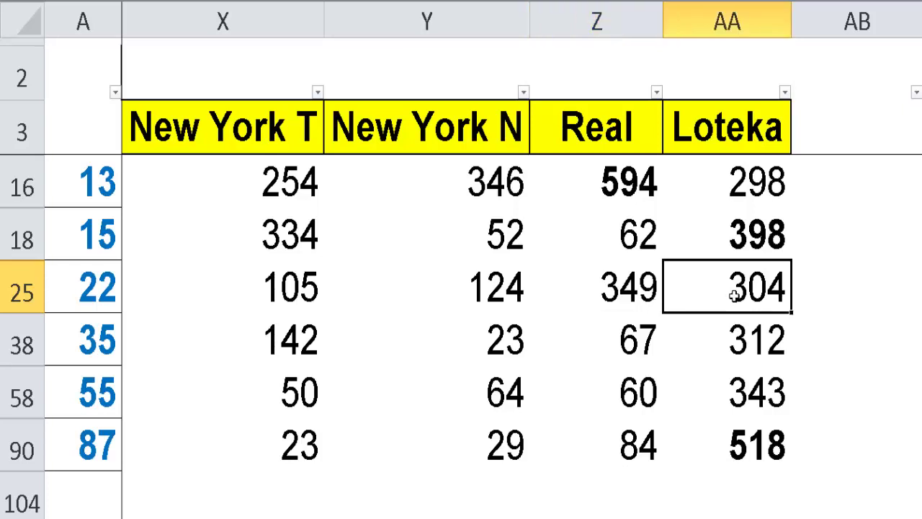
pyautogui.click(752, 352)
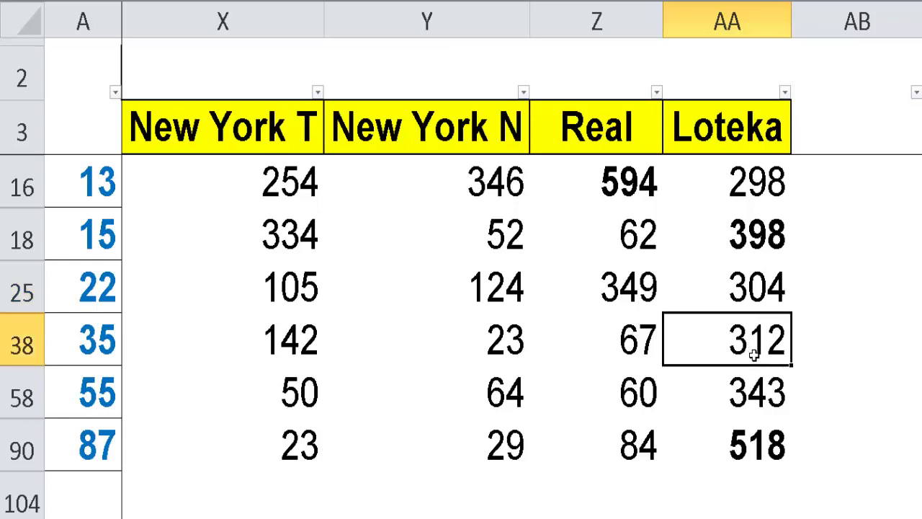
pyautogui.click(755, 395)
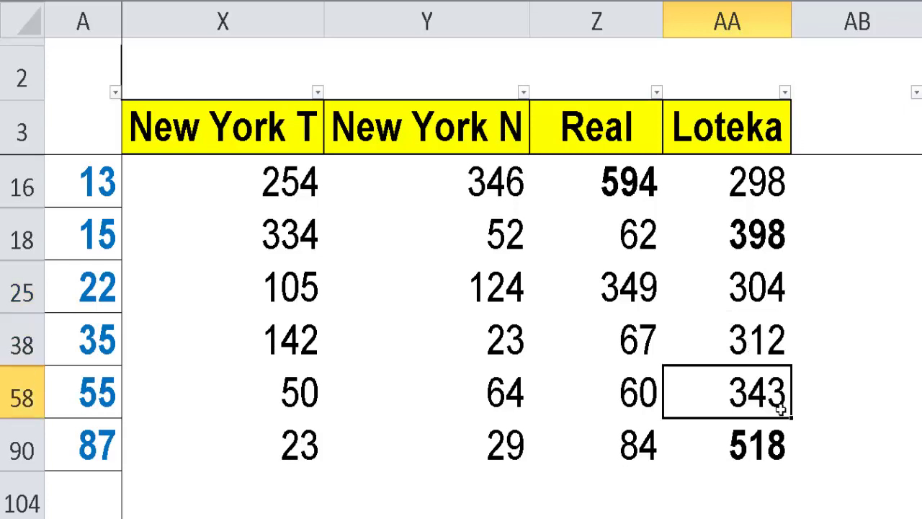
pyautogui.click(763, 193)
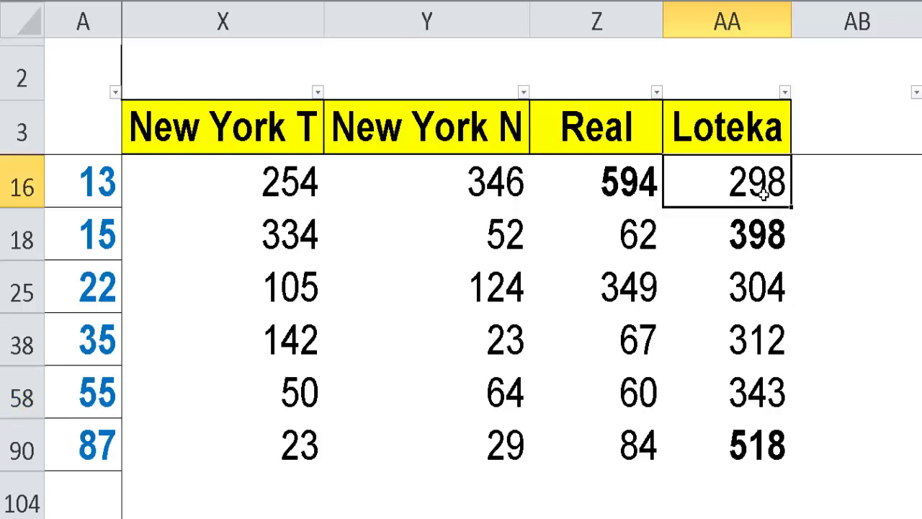
pyautogui.click(770, 236)
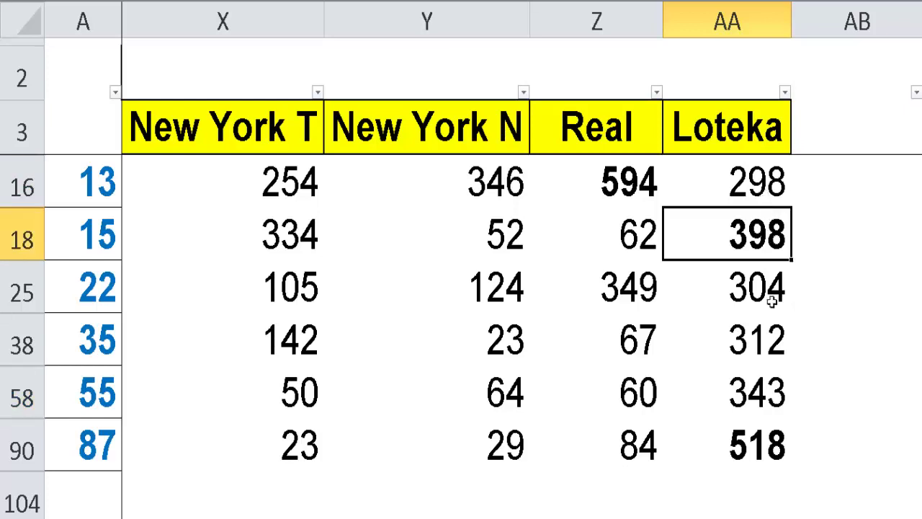
pyautogui.click(774, 444)
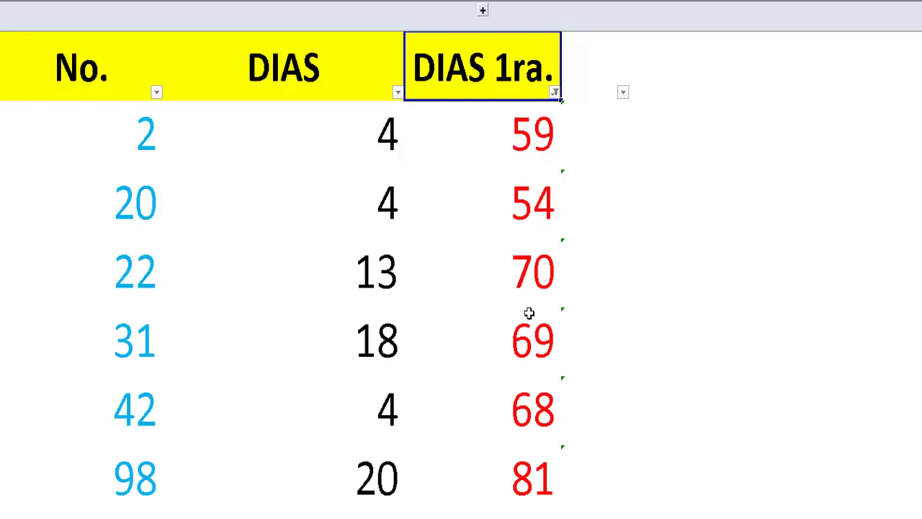
# Step: Check the DIAS 1ra. value for number 98, clear the DIAS 1ra. filter and filter DIAS to values greater than 10
pyautogui.click(548, 489)
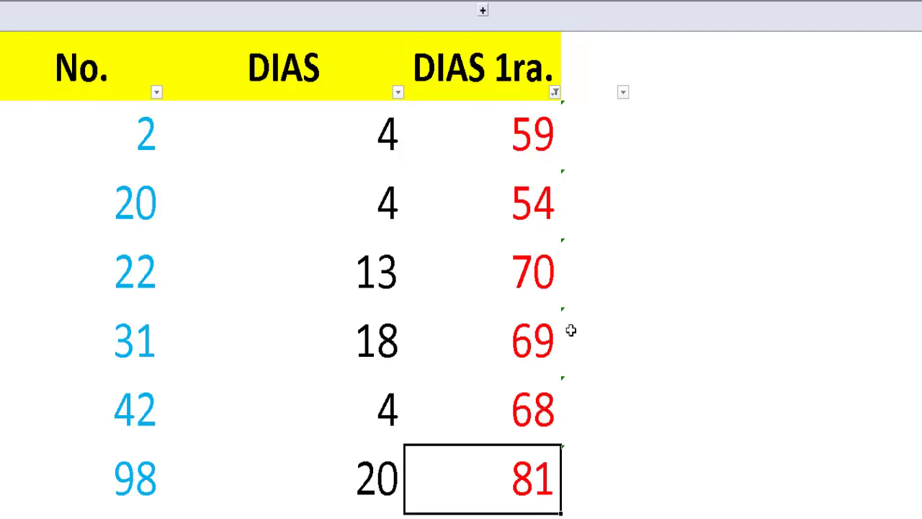
pyautogui.click(555, 92)
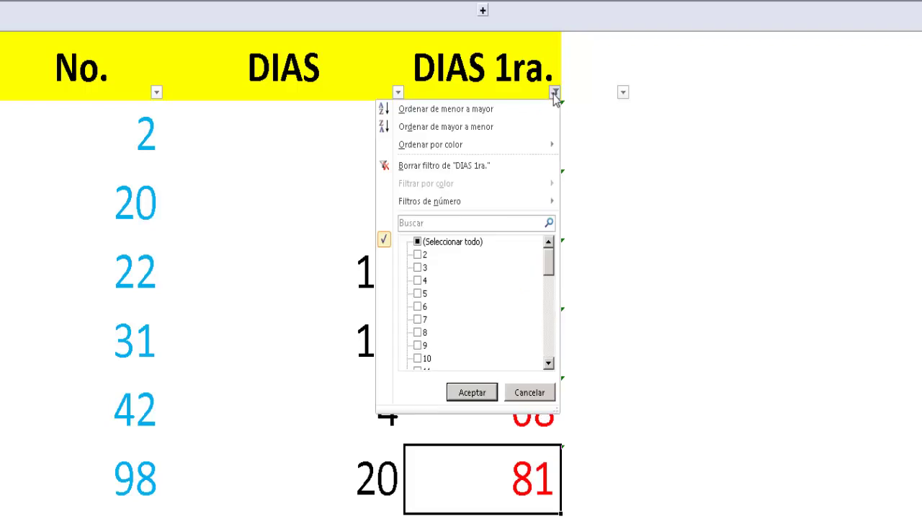
pyautogui.click(481, 171)
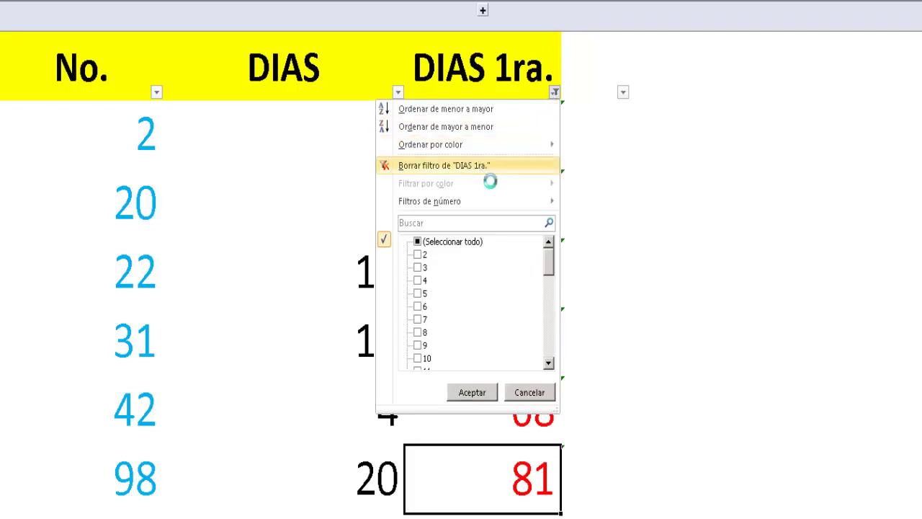
pyautogui.click(398, 93)
pyautogui.moveTo(374, 205)
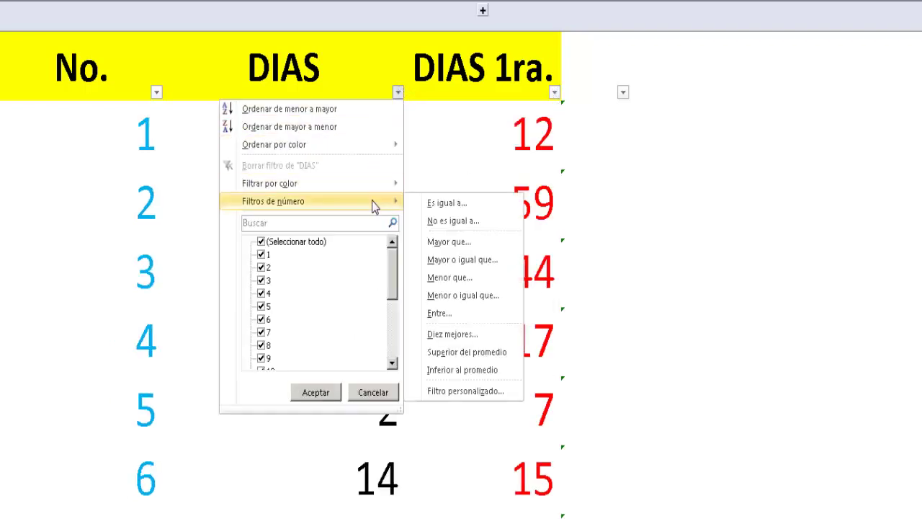
pyautogui.click(444, 245)
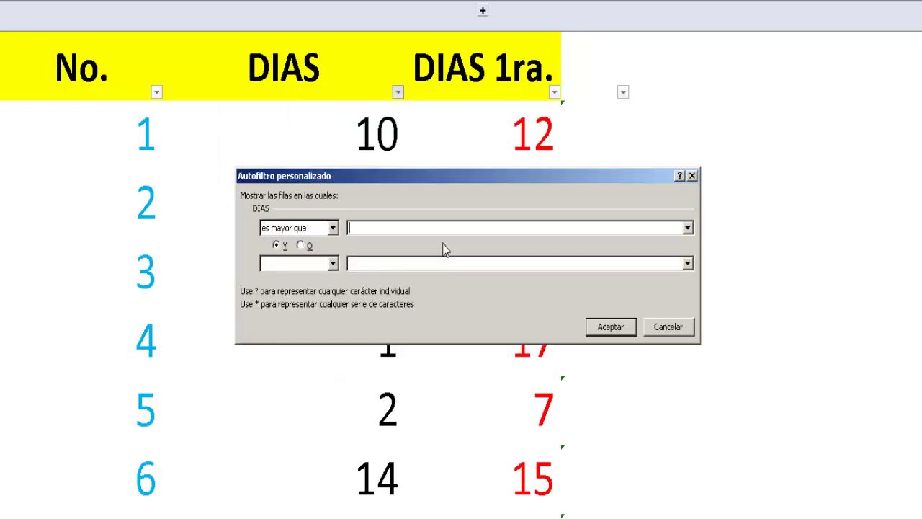
pyautogui.write('10')
pyautogui.click(607, 329)
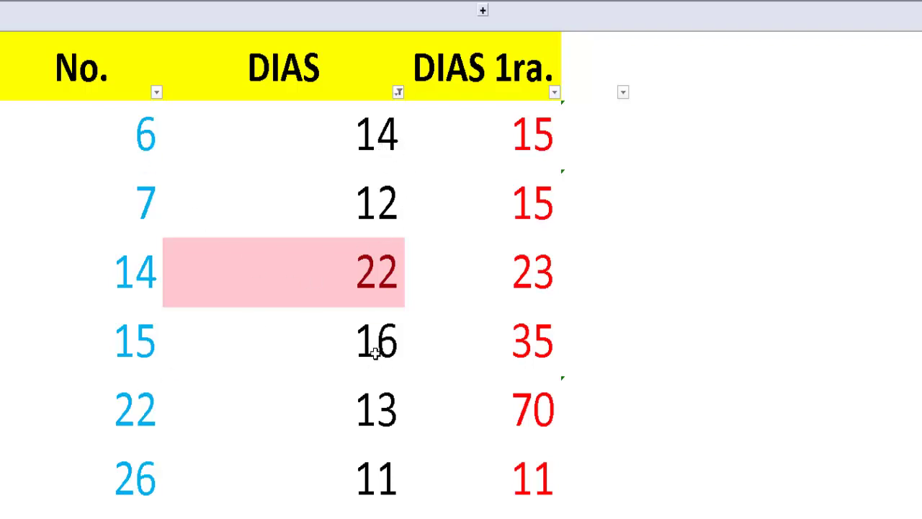
# Step: Review the filtered DIAS values from number 14 down the list to number 57
pyautogui.click(367, 290)
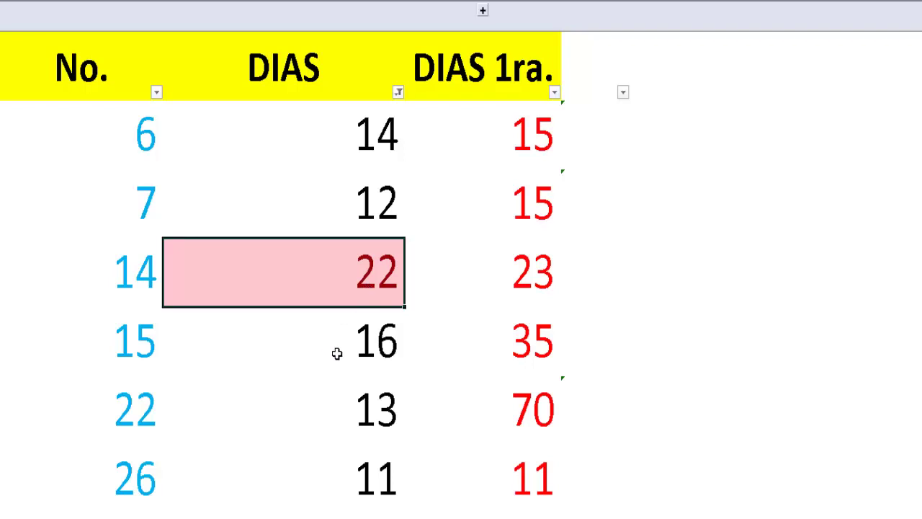
pyautogui.press('Down')
pyautogui.press('Down')
pyautogui.press('Down')
pyautogui.press('Down')
pyautogui.press('Down')
pyautogui.press('Down')
pyautogui.press('Down')
pyautogui.press('Down')
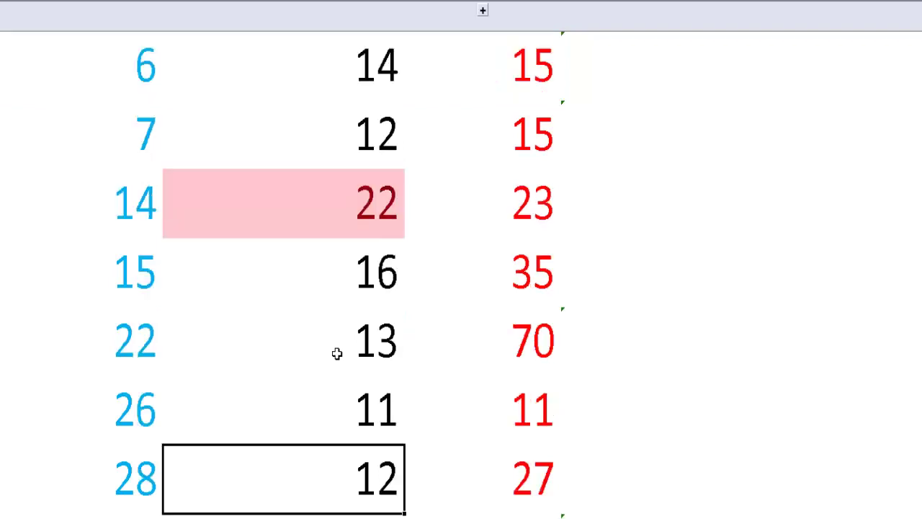
pyautogui.press('Down')
pyautogui.press('Down')
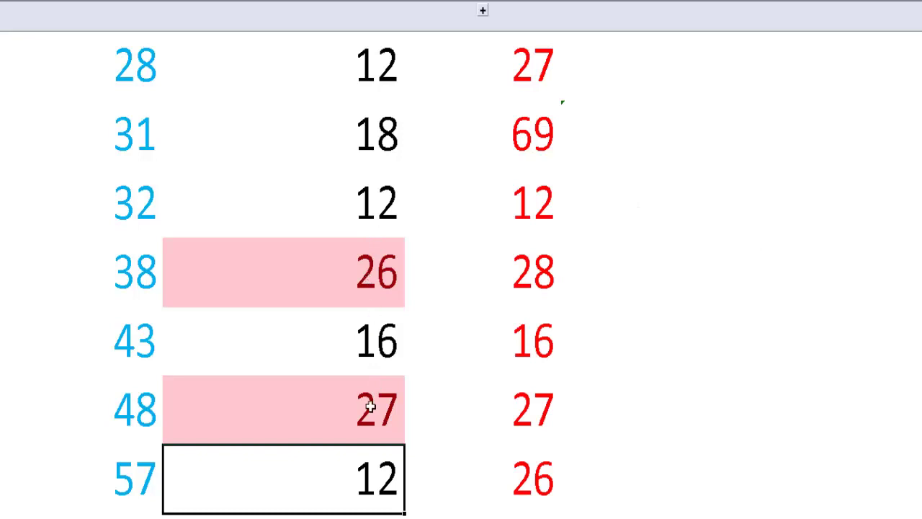
# Step: Compare the highlighted DIAS values of numbers 38 and 48, and check the DIAS 1ra. value for number 38
pyautogui.click(353, 300)
pyautogui.click(353, 406)
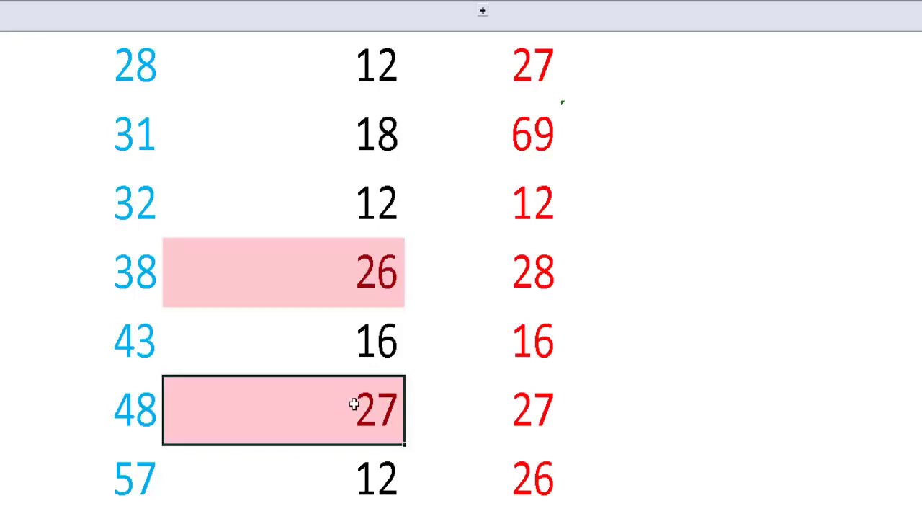
pyautogui.click(349, 305)
pyautogui.click(362, 403)
pyautogui.click(357, 301)
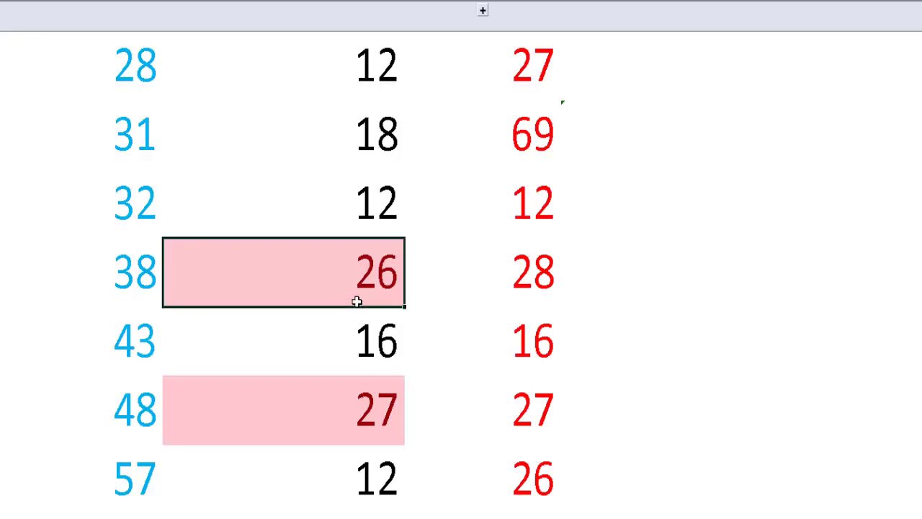
pyautogui.click(368, 416)
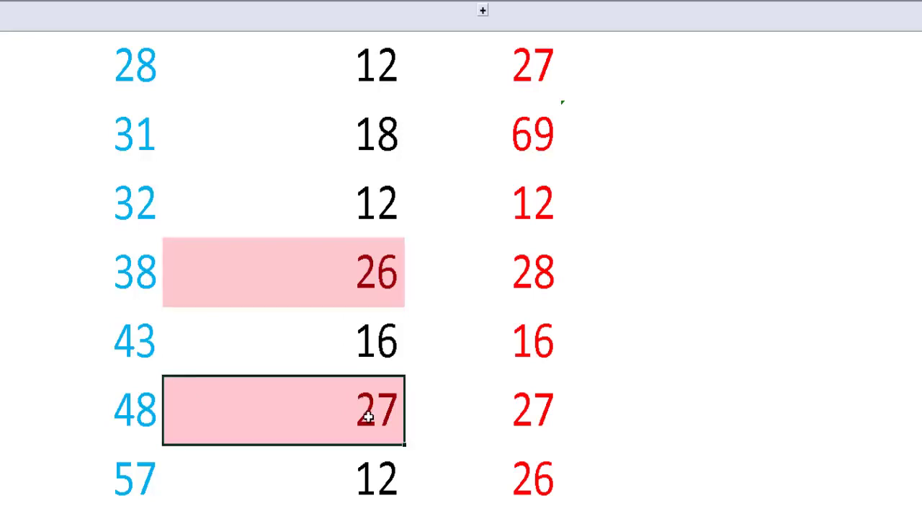
pyautogui.click(348, 296)
pyautogui.click(356, 417)
pyautogui.click(530, 278)
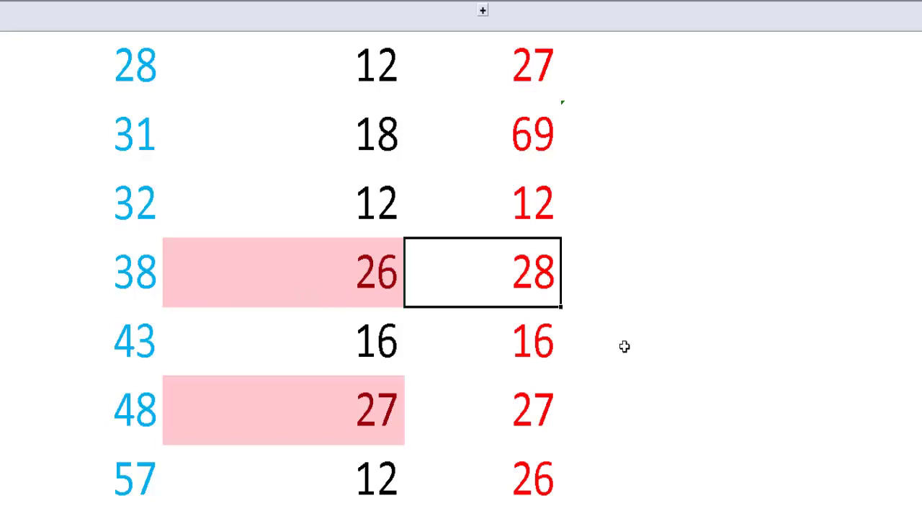
# Step: Review the remaining DIAS 1ra. values to the end of the list, and compare DIAS with DIAS 1ra. for number 98
pyautogui.press('Down')
pyautogui.press('Down')
pyautogui.press('Down')
pyautogui.press('Down')
pyautogui.press('Down')
pyautogui.press('Down')
pyautogui.press('Down')
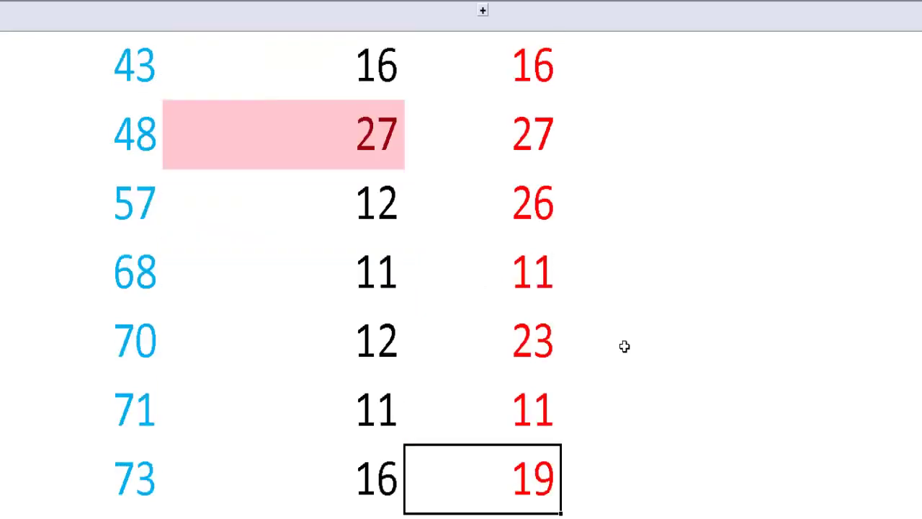
pyautogui.press('Down')
pyautogui.press('Down')
pyautogui.press('Down')
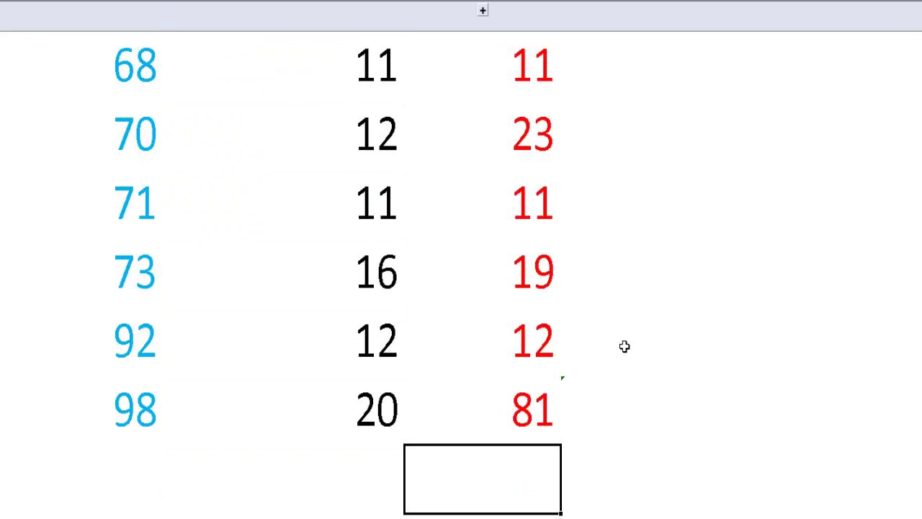
pyautogui.click(394, 420)
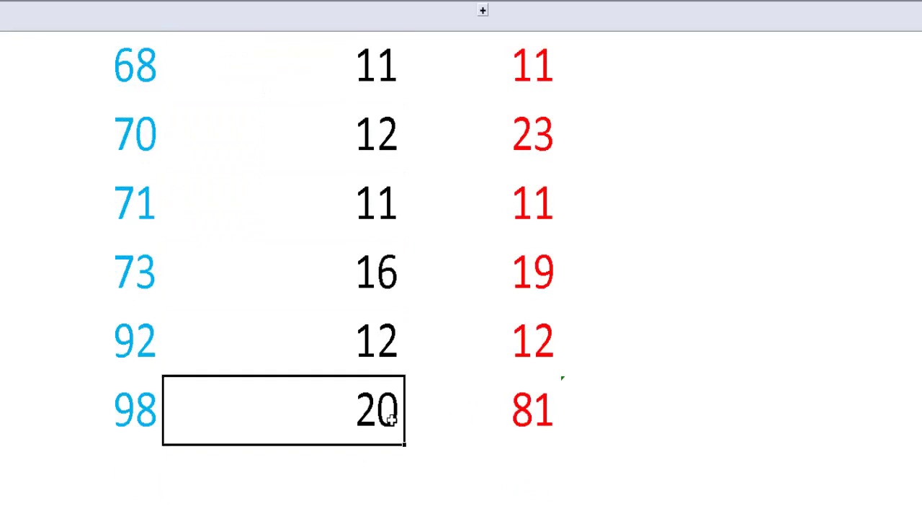
pyautogui.click(530, 418)
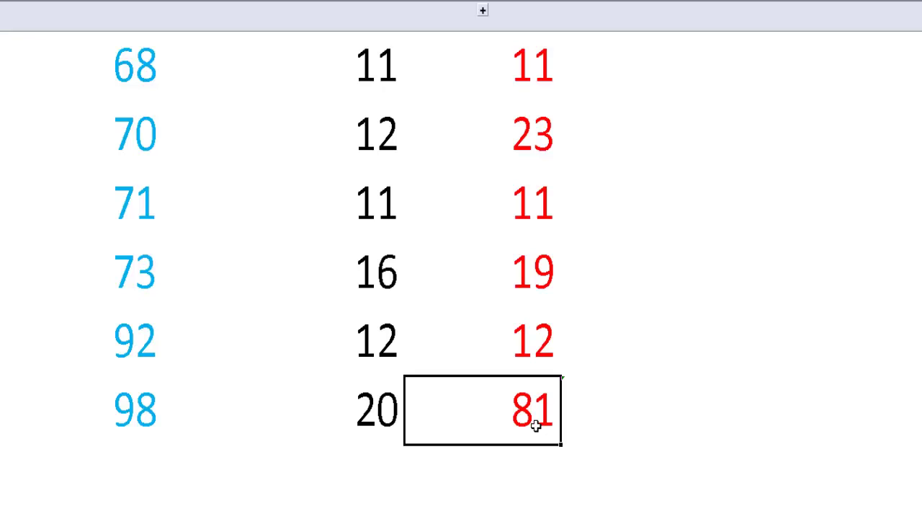
pyautogui.click(392, 426)
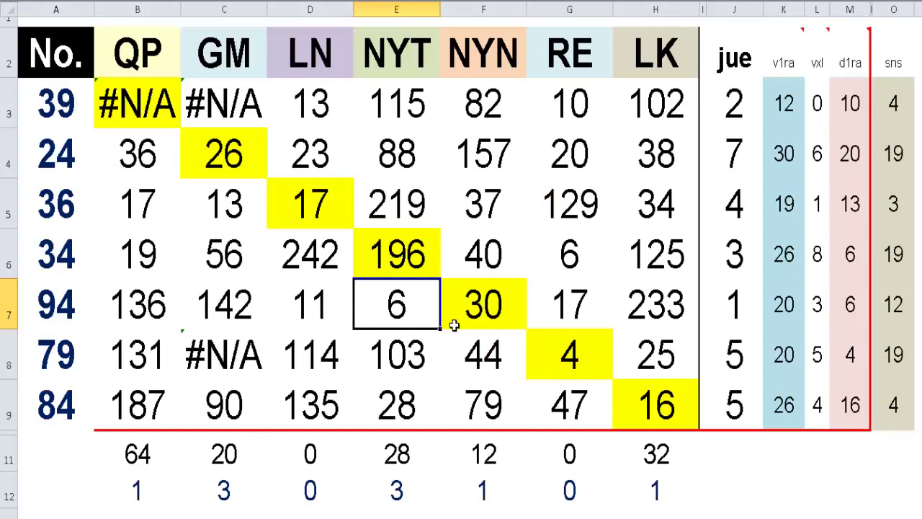
pyautogui.click(749, 481)
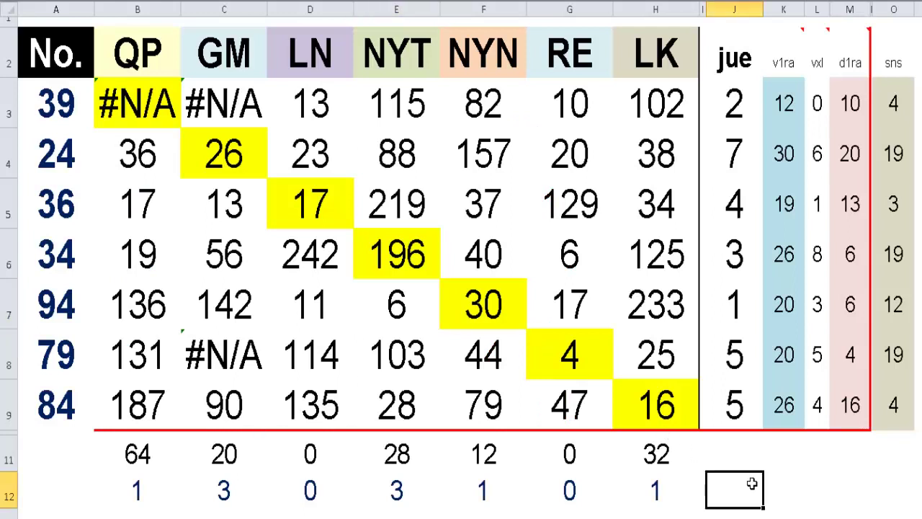